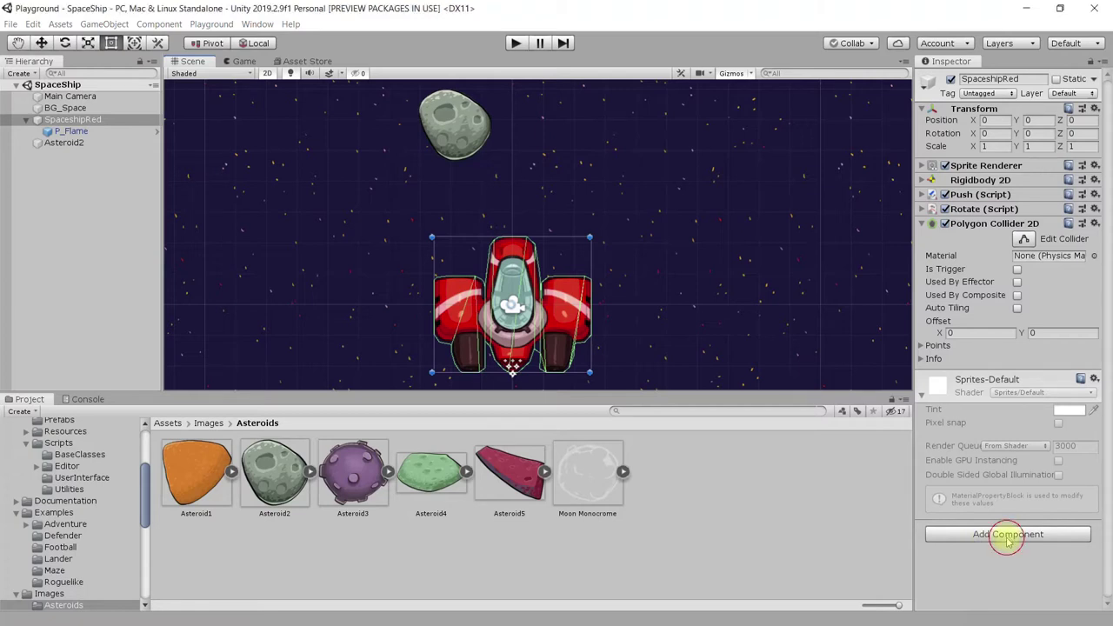
Step: Add a Health System to SpaceshipRed with Health 3, then enter Play mode
{"action": "left_click", "coordinate": [1006, 534]}
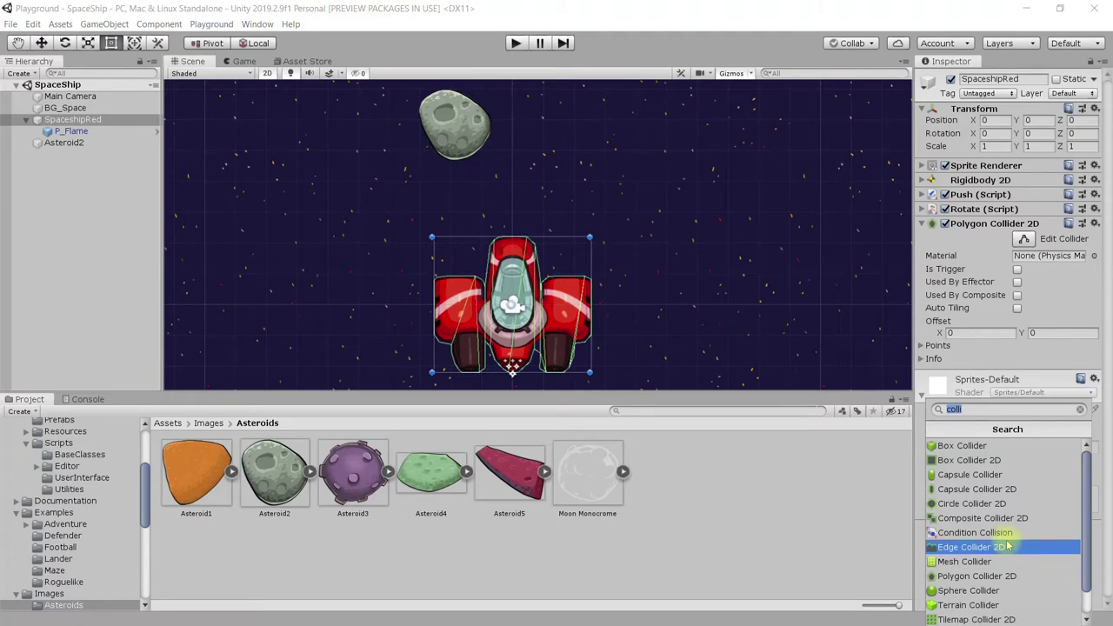
{"action": "type", "text": "he"}
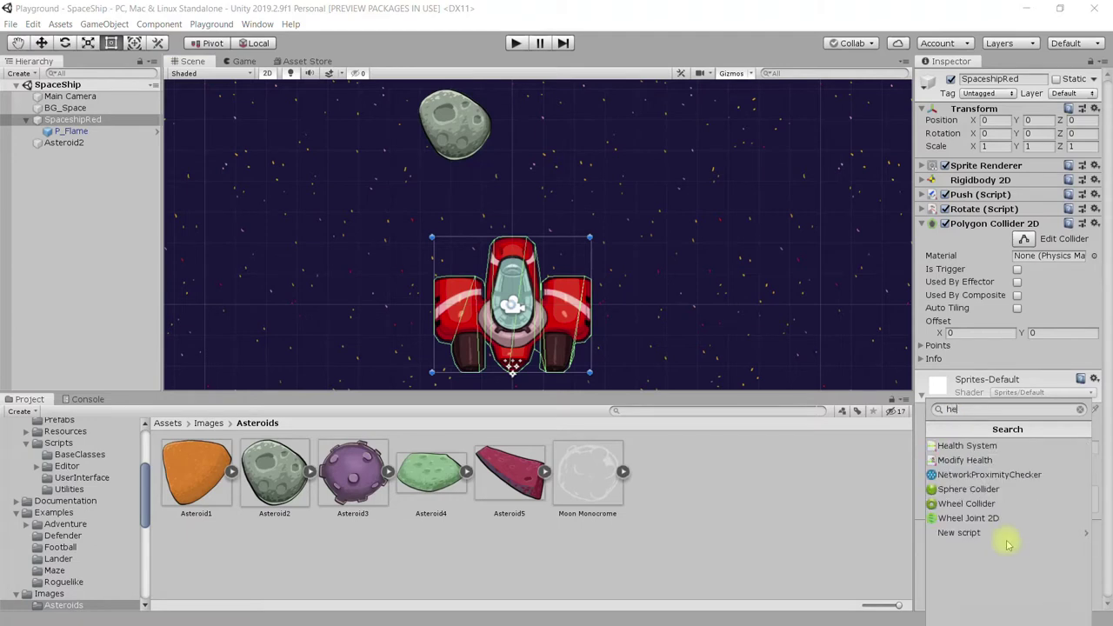
{"action": "left_click", "coordinate": [969, 446]}
{"action": "left_click", "coordinate": [1026, 424]}
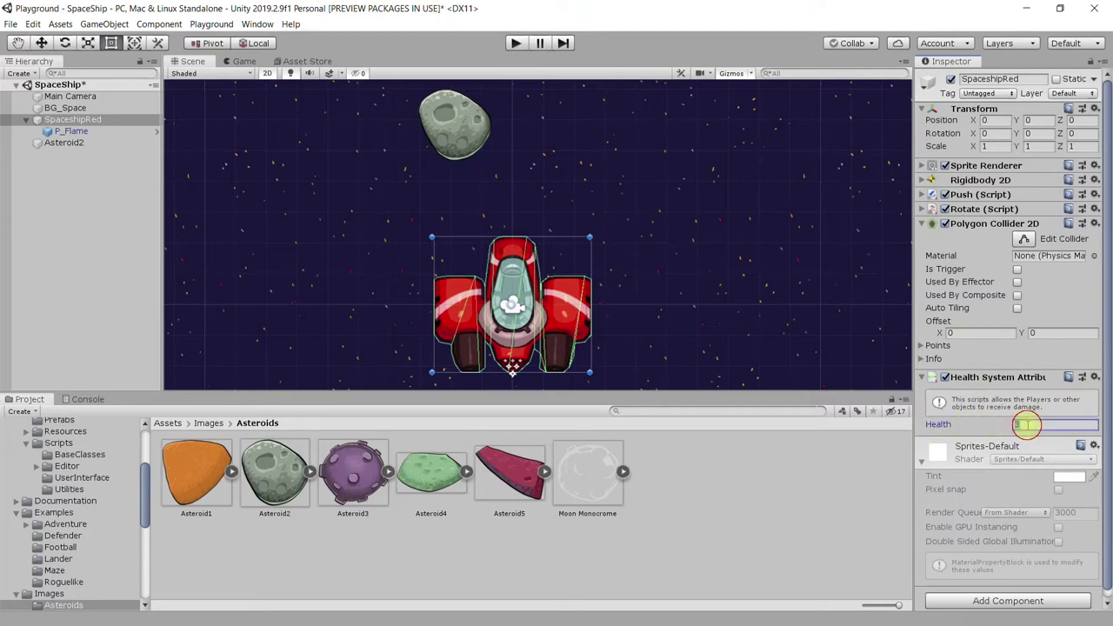
{"action": "left_click", "coordinate": [956, 445]}
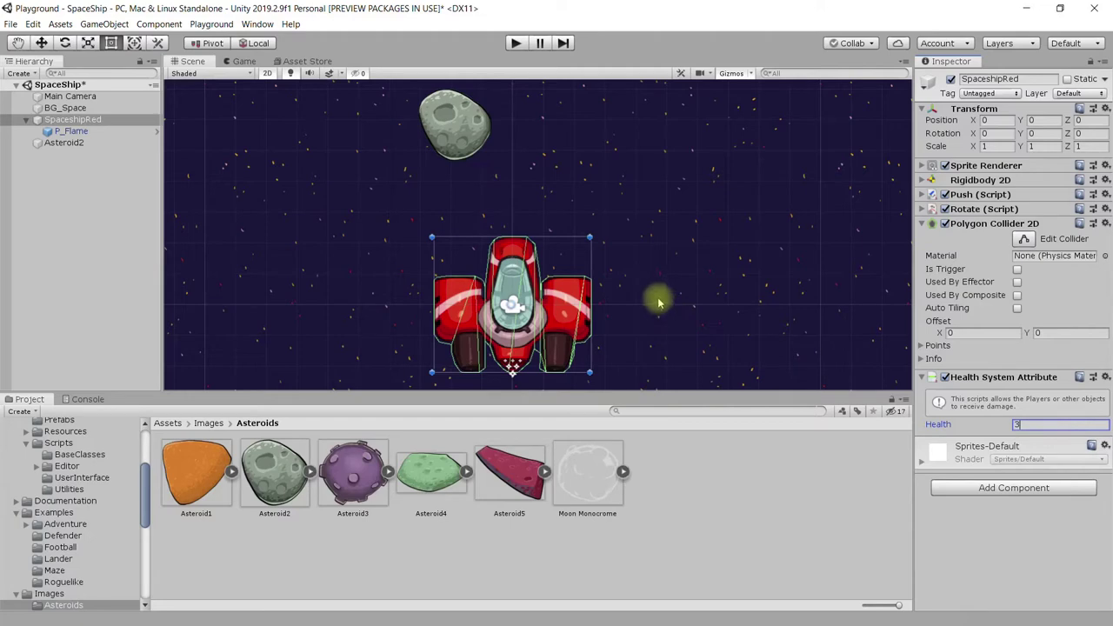
{"action": "left_click", "coordinate": [515, 48]}
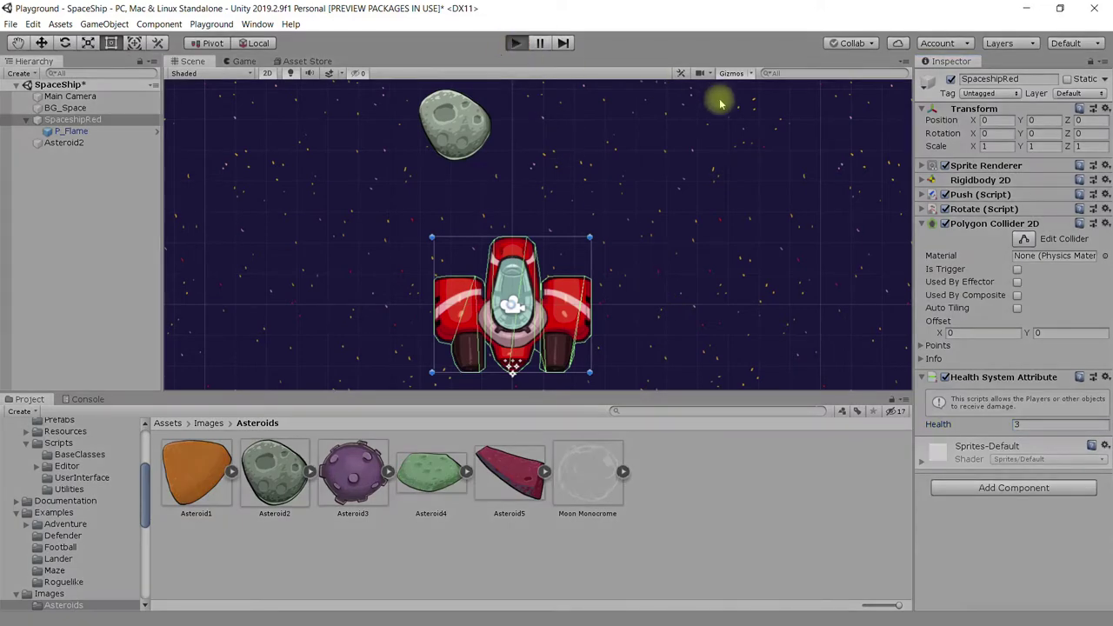
Step: Thrust the ship into the asteroid with Space, exit Play mode, and save the scene
{"action": "key", "text": "space"}
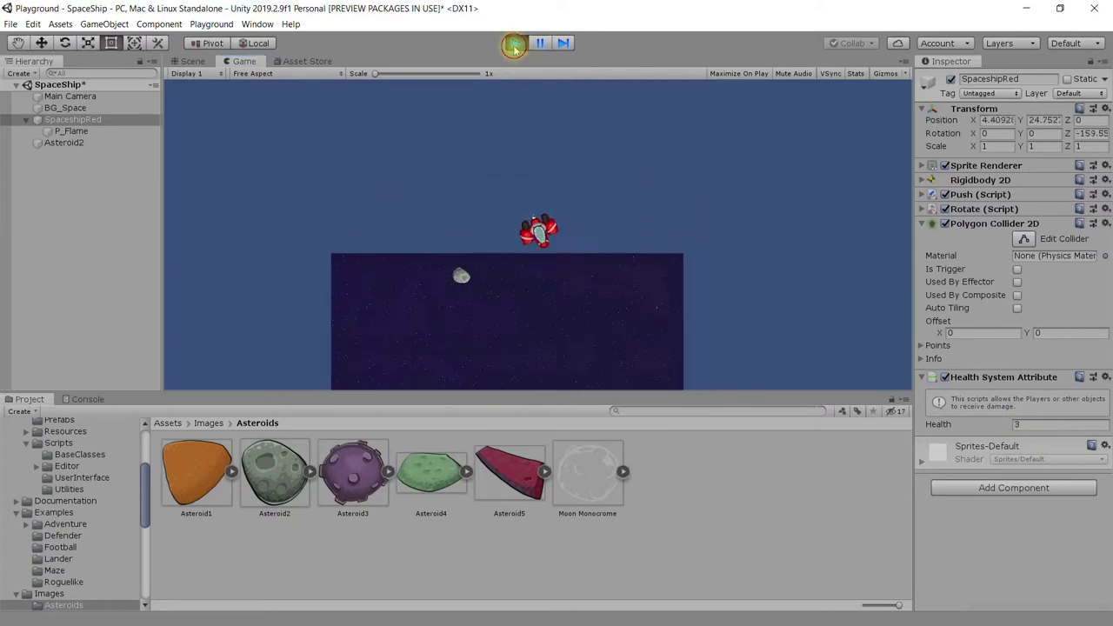
{"action": "left_click", "coordinate": [514, 43]}
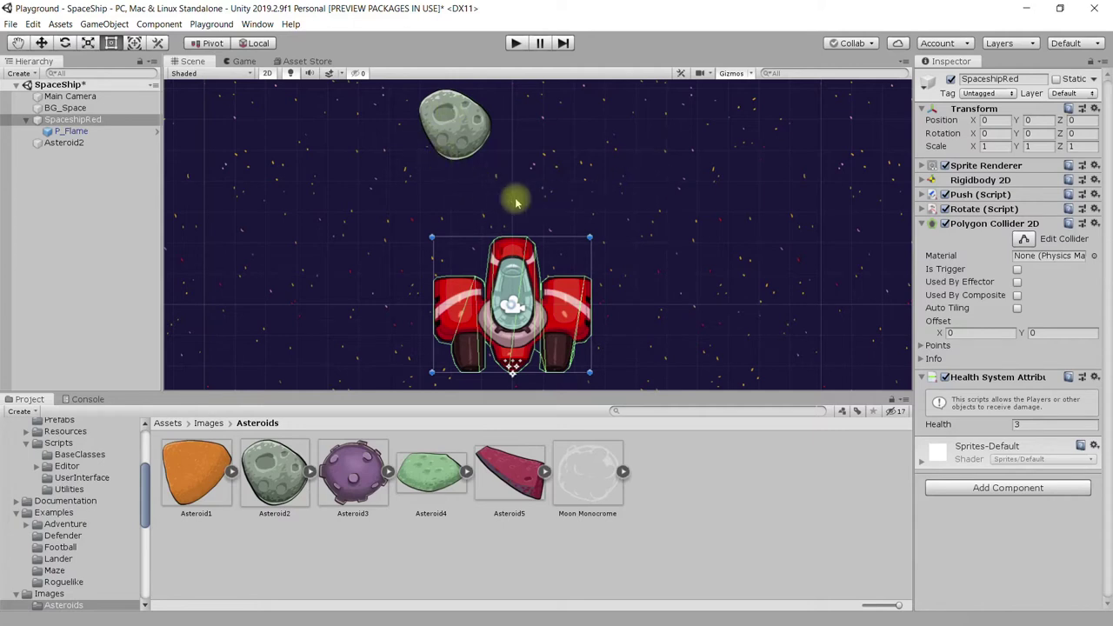
{"action": "key", "text": "ctrl+s"}
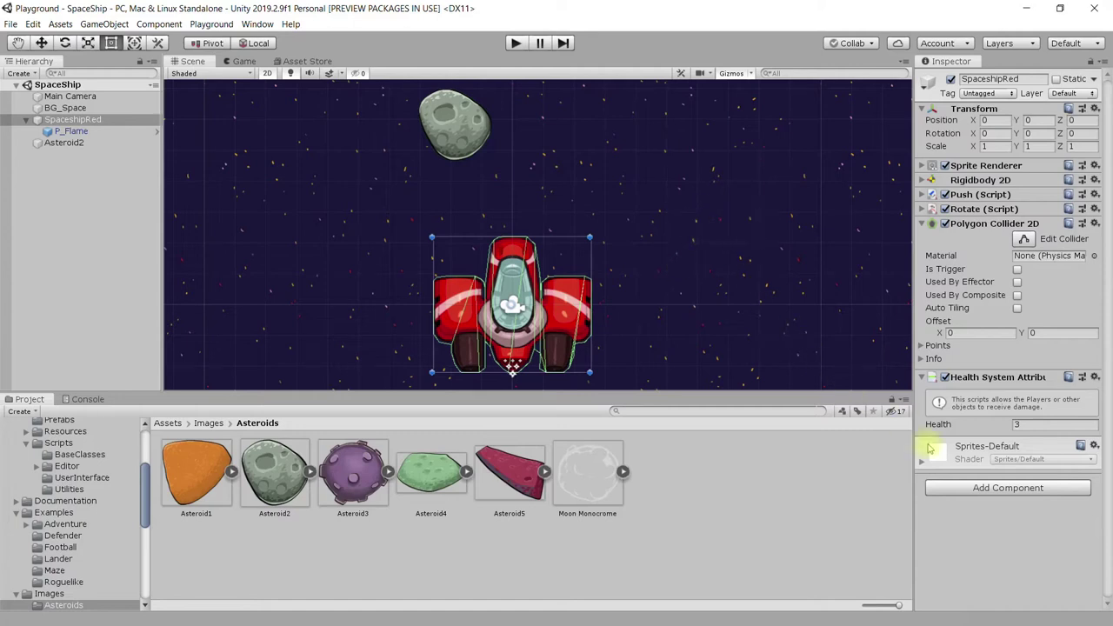
Step: Add Modify Health to Asteroid2 with Health Change -1, then select SpaceshipRed
{"action": "left_click", "coordinate": [71, 146]}
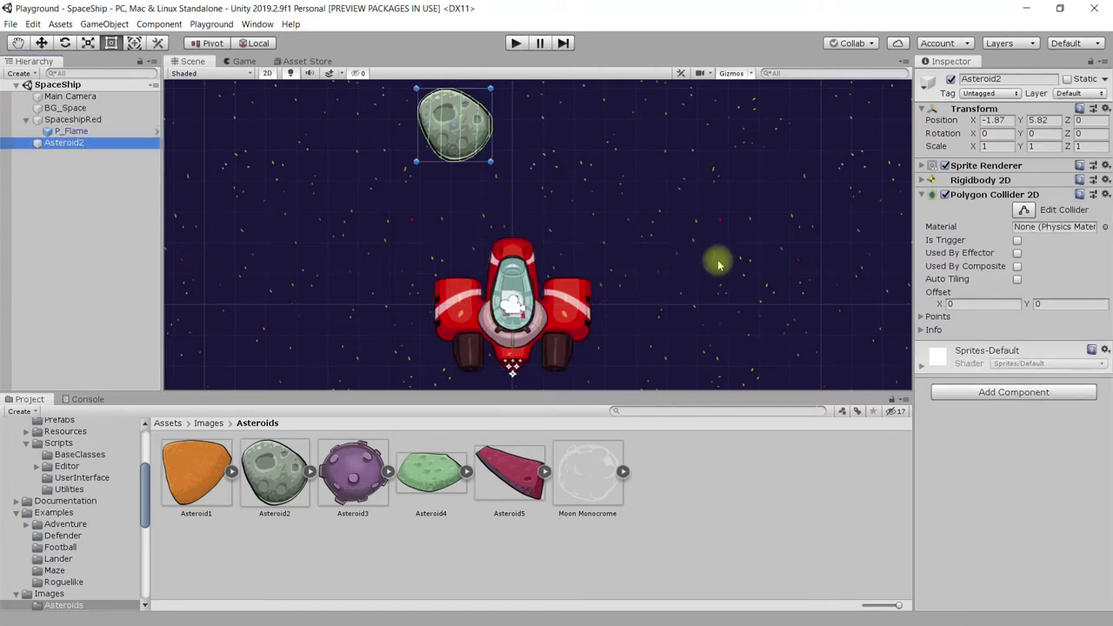
{"action": "left_click", "coordinate": [964, 395]}
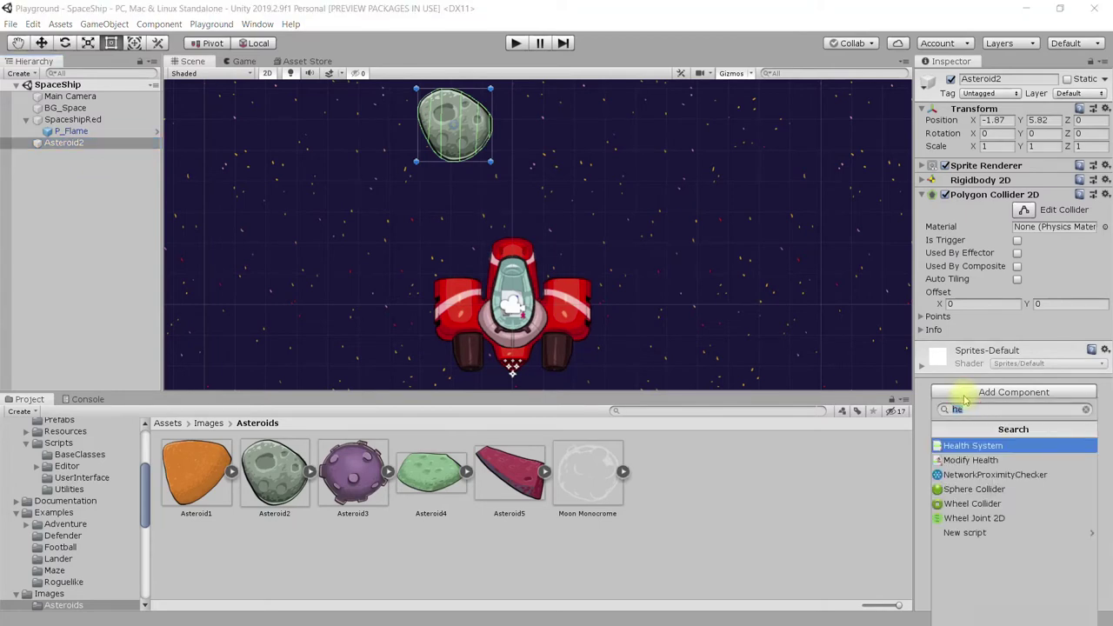
{"action": "type", "text": "mo"}
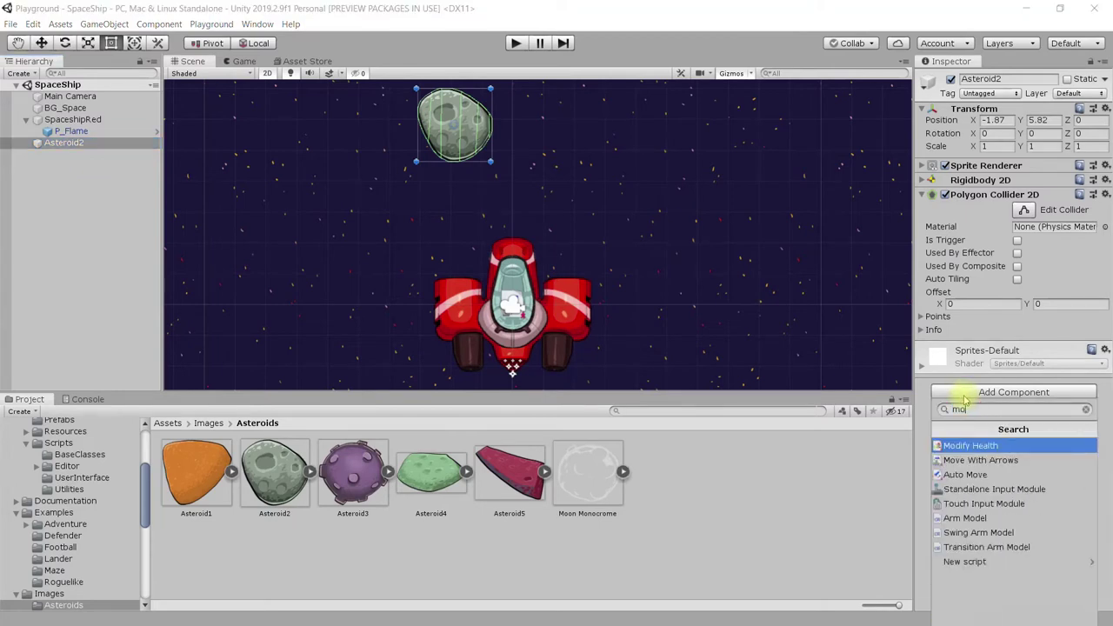
{"action": "left_click", "coordinate": [974, 446]}
{"action": "left_click", "coordinate": [1052, 423]}
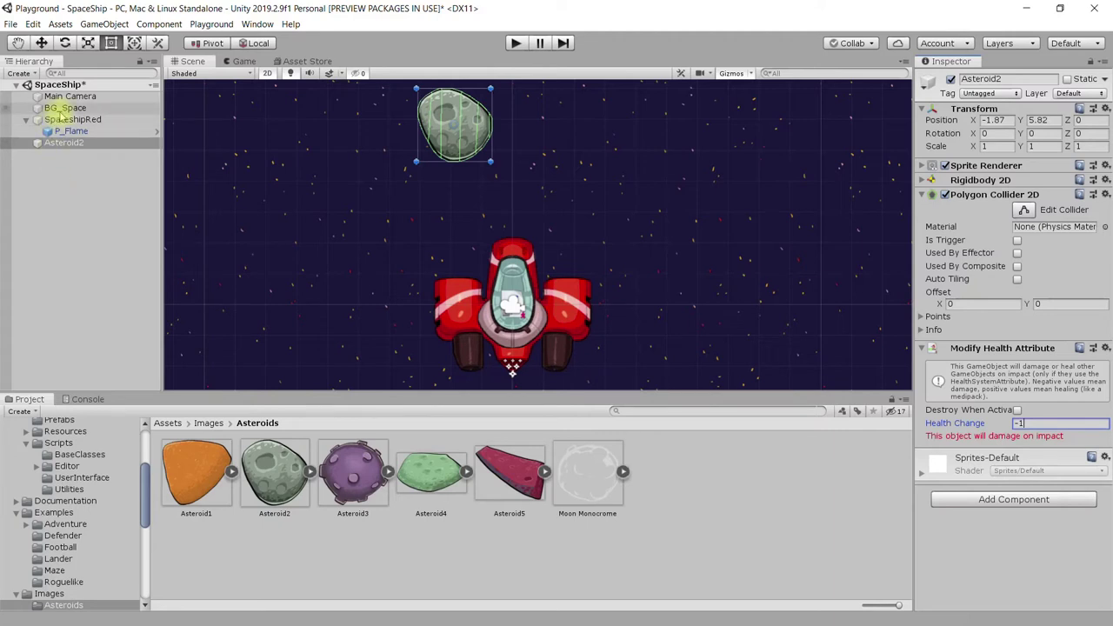
{"action": "left_click", "coordinate": [63, 108]}
{"action": "left_click", "coordinate": [72, 119]}
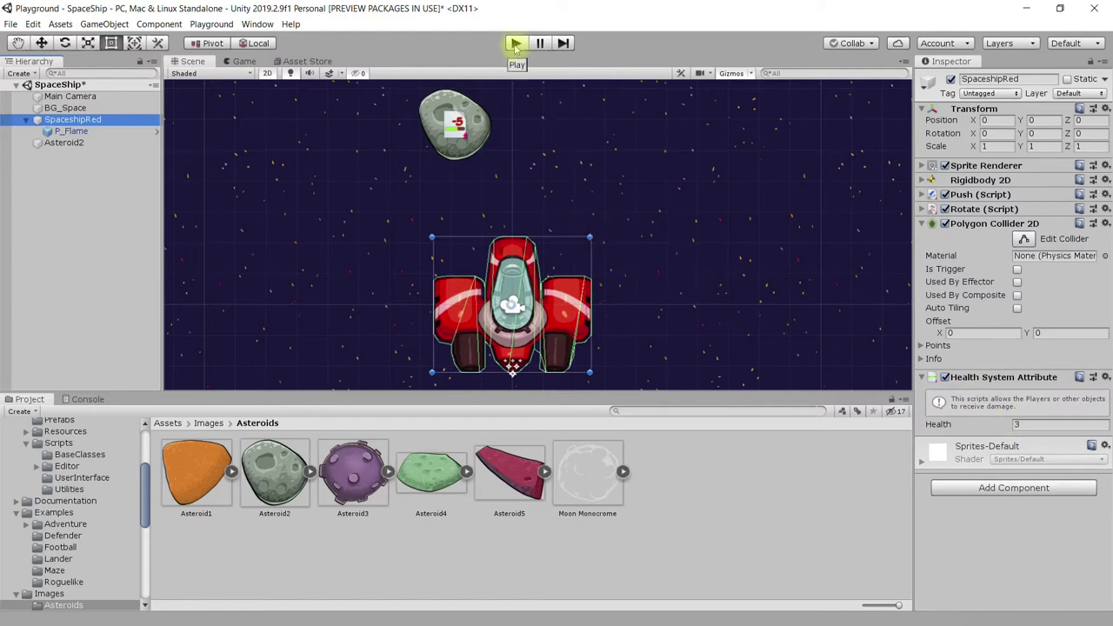
Step: Verify Asteroid2's Health Change of -1, then play-test a collision and watch SpaceshipRed's Health drop to 2
{"action": "left_click", "coordinate": [50, 142]}
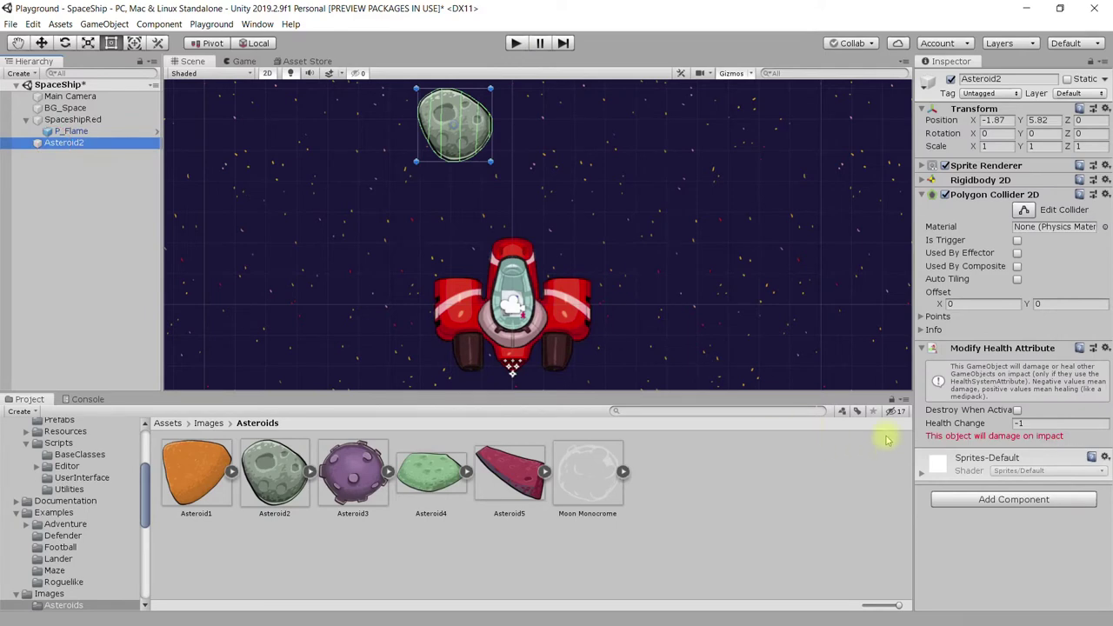
{"action": "left_click", "coordinate": [1048, 423]}
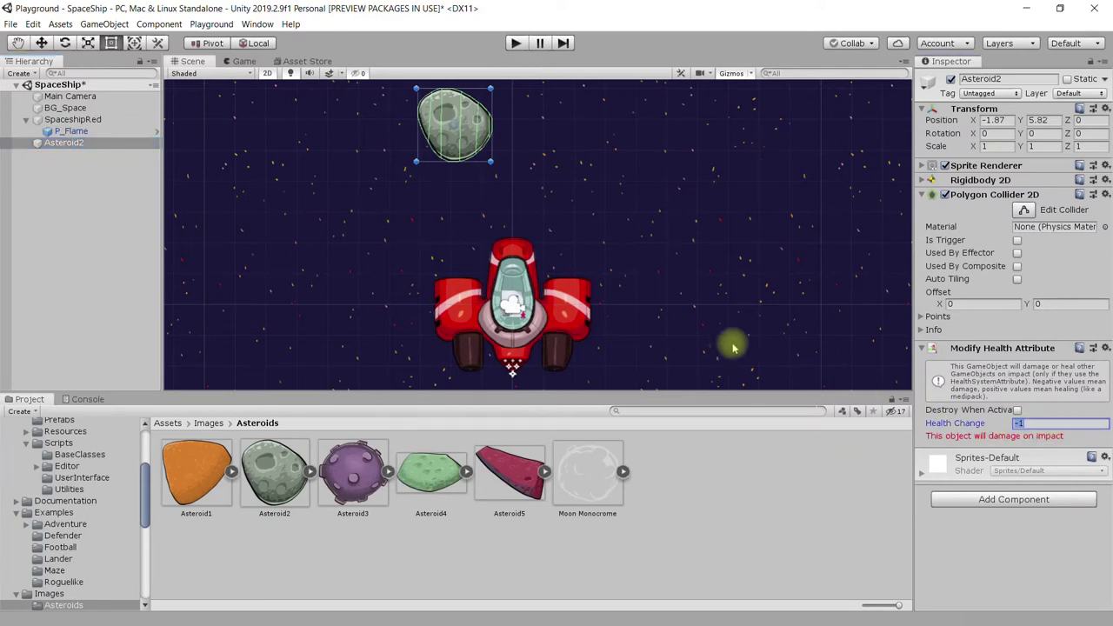
{"action": "left_click", "coordinate": [110, 120]}
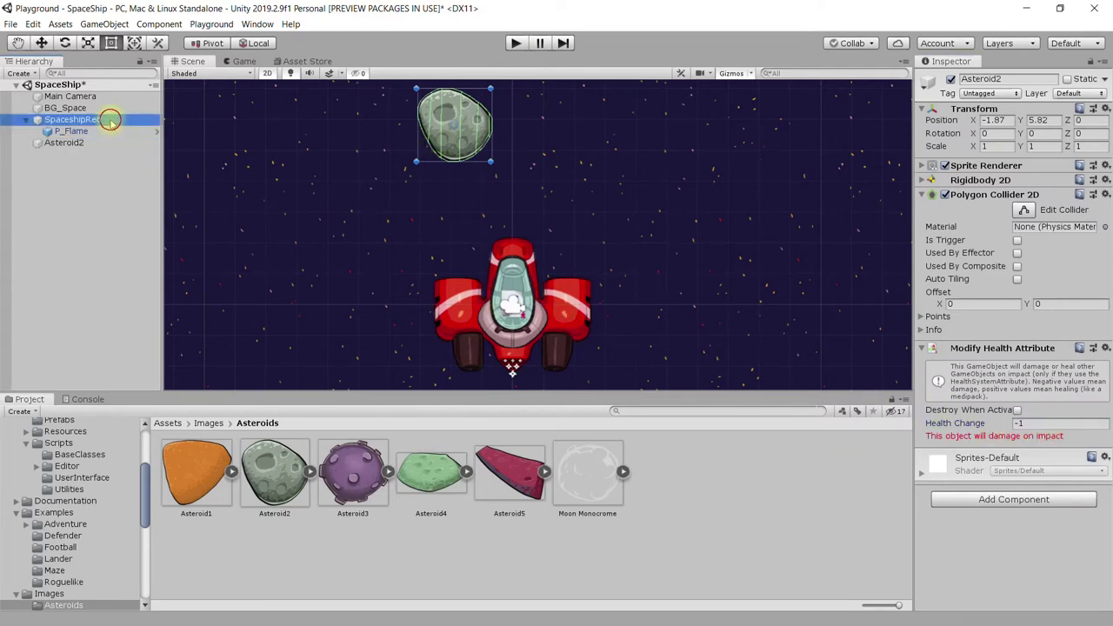
{"action": "left_click", "coordinate": [516, 43]}
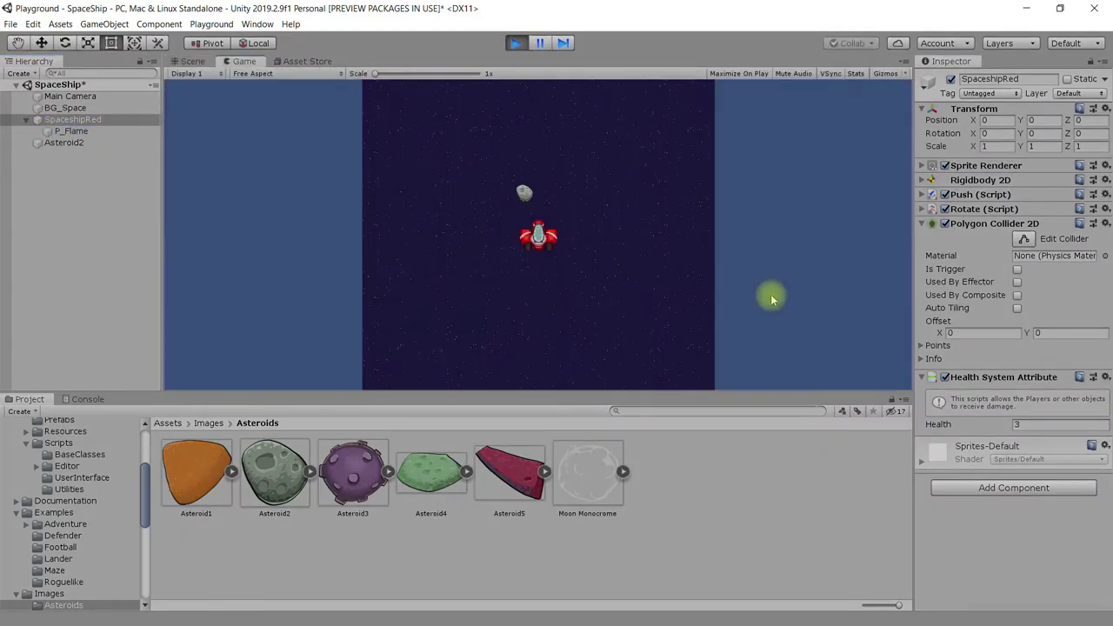
{"action": "key", "text": "space"}
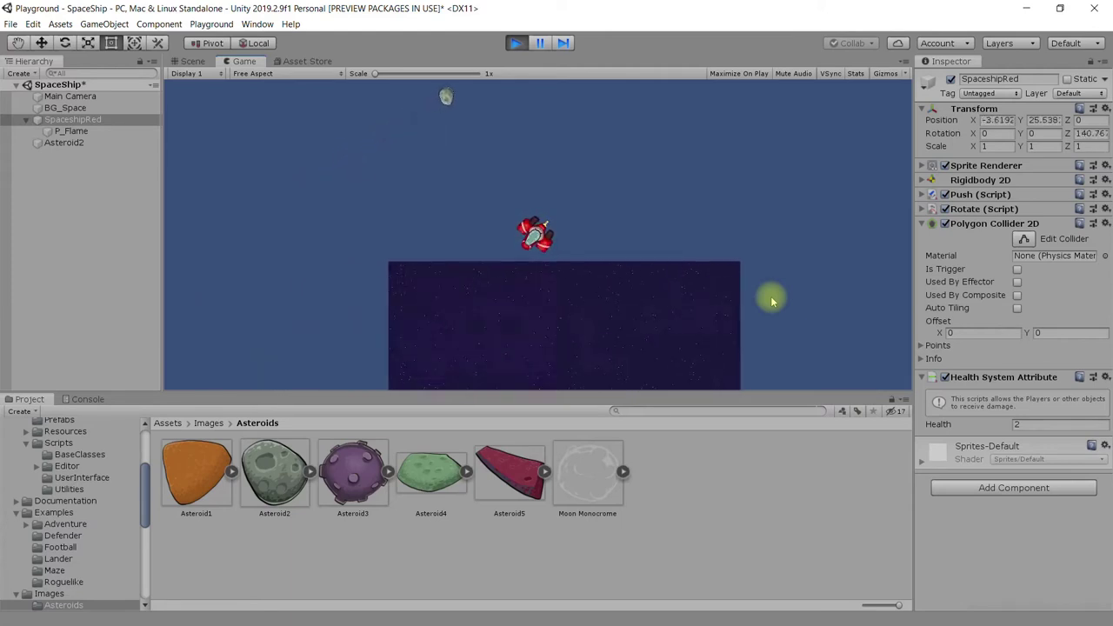
{"action": "left_click", "coordinate": [515, 44]}
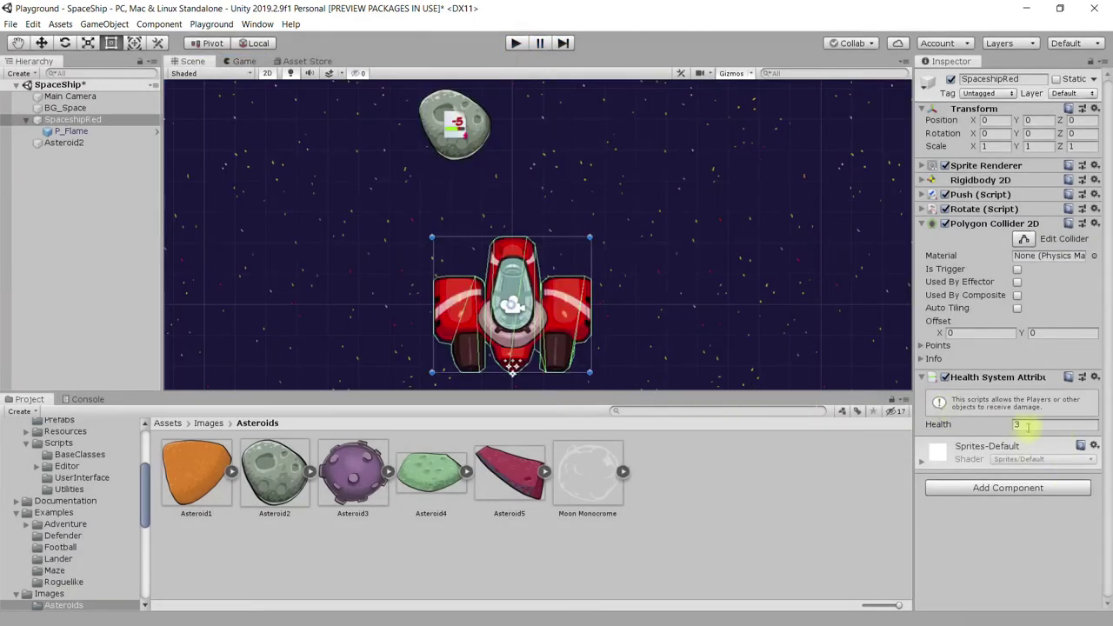
Step: Change Asteroid2's Health Change to -3
{"action": "left_click", "coordinate": [1027, 424]}
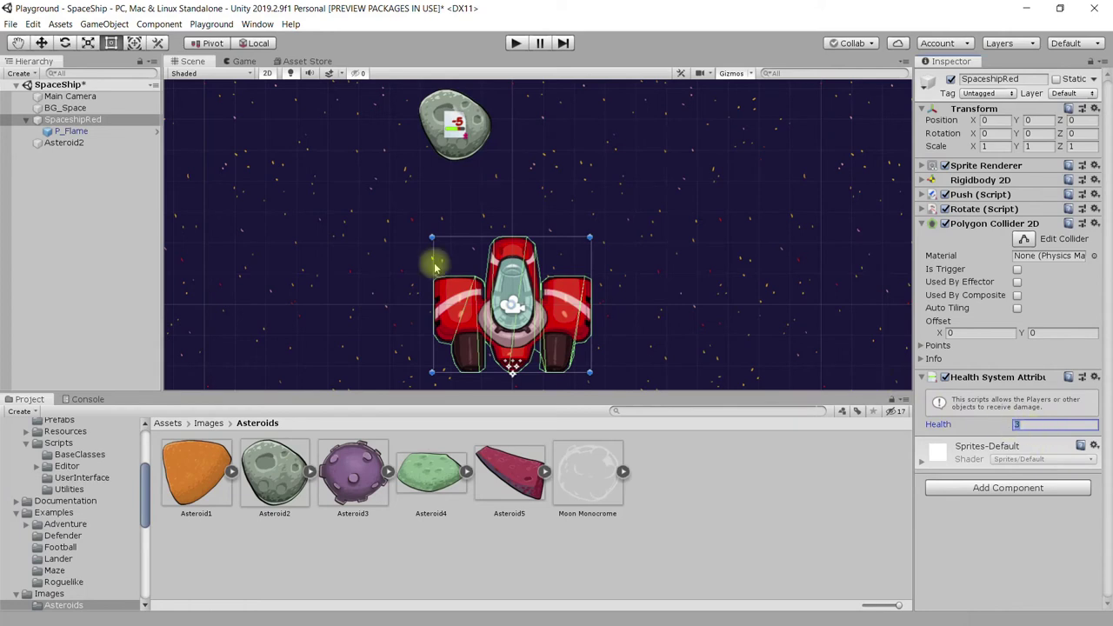
{"action": "left_click", "coordinate": [81, 142]}
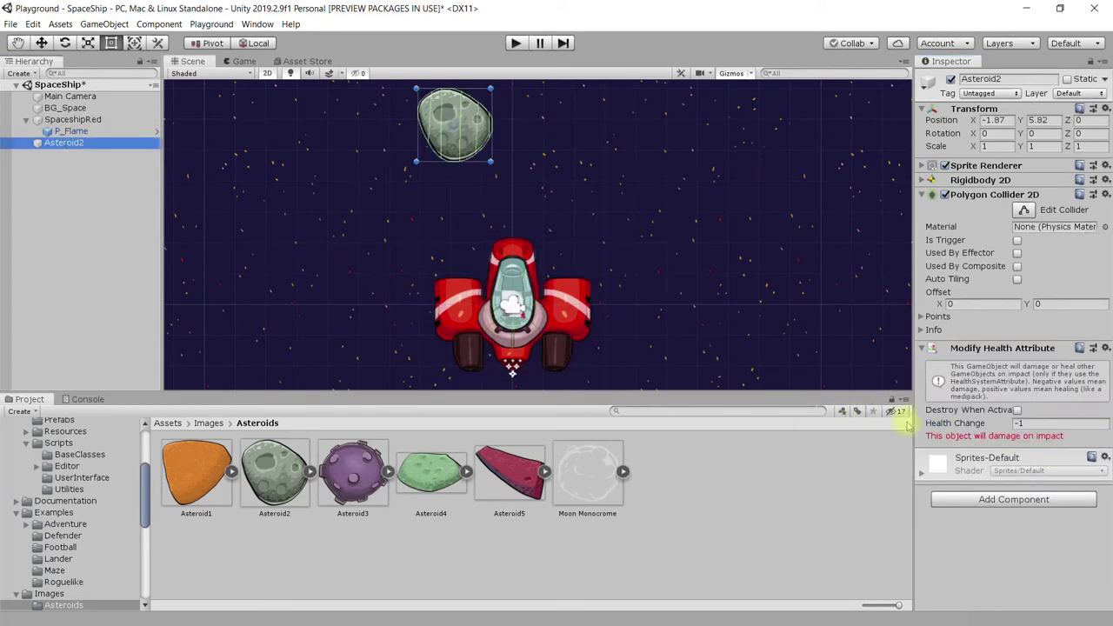
{"action": "left_click", "coordinate": [1037, 424]}
{"action": "type", "text": "-3"}
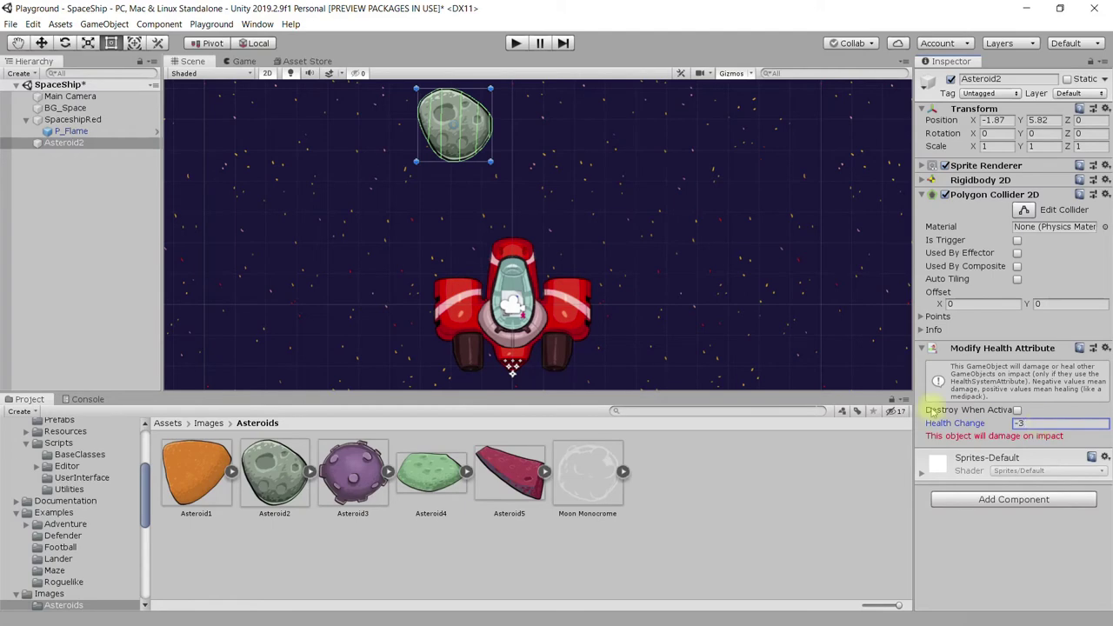
Step: Play-test the collision while watching SpaceshipRed's health, then stop the game
{"action": "left_click", "coordinate": [515, 43]}
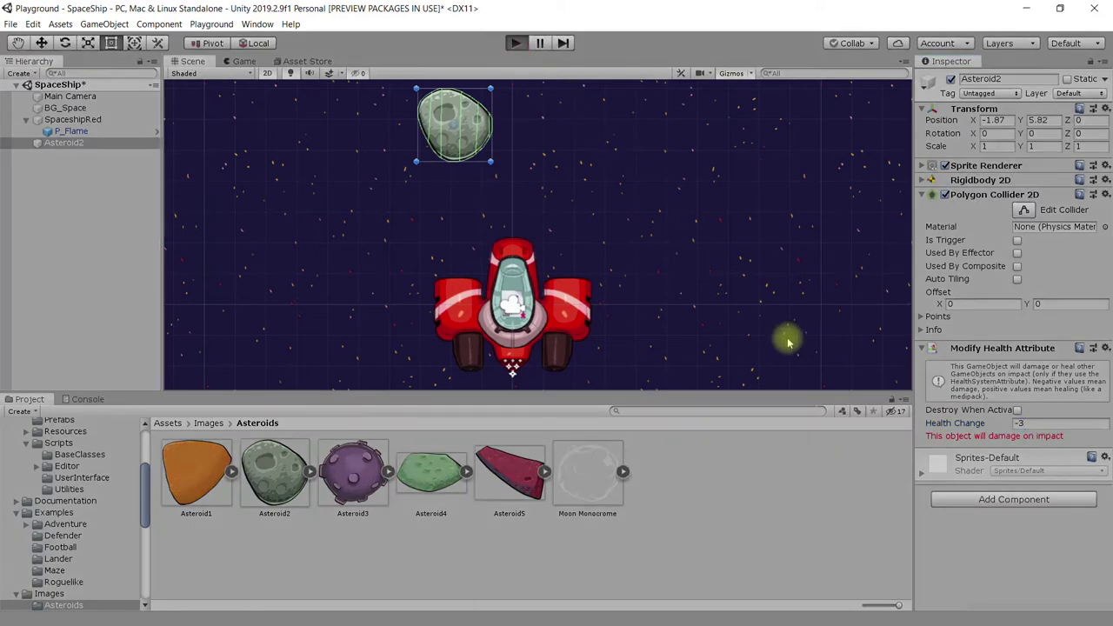
{"action": "left_click", "coordinate": [73, 119]}
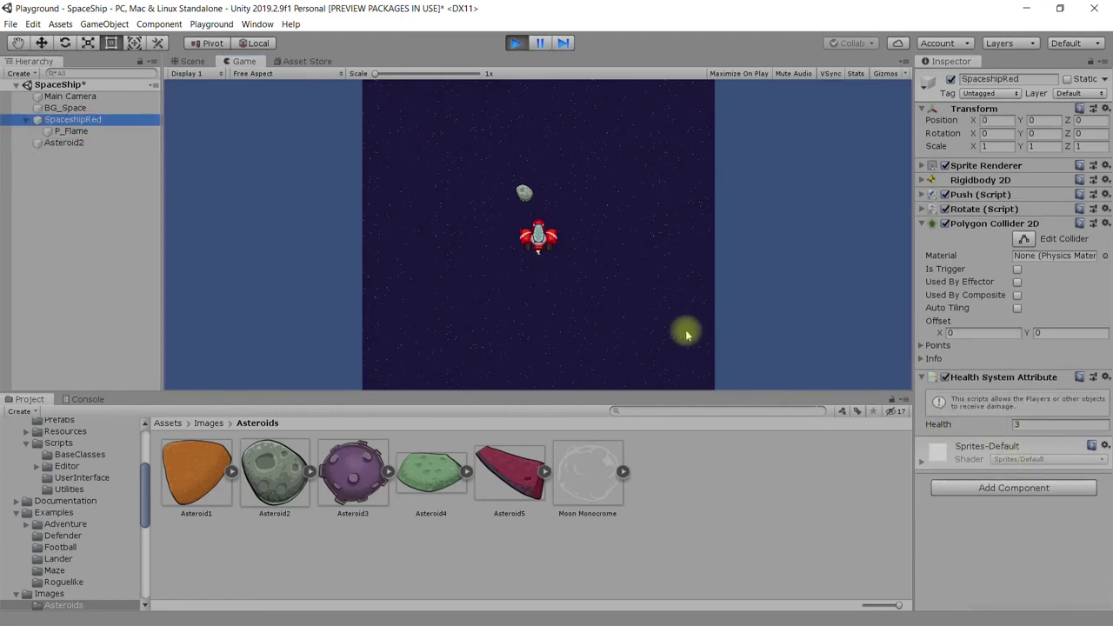
{"action": "left_click", "coordinate": [607, 276]}
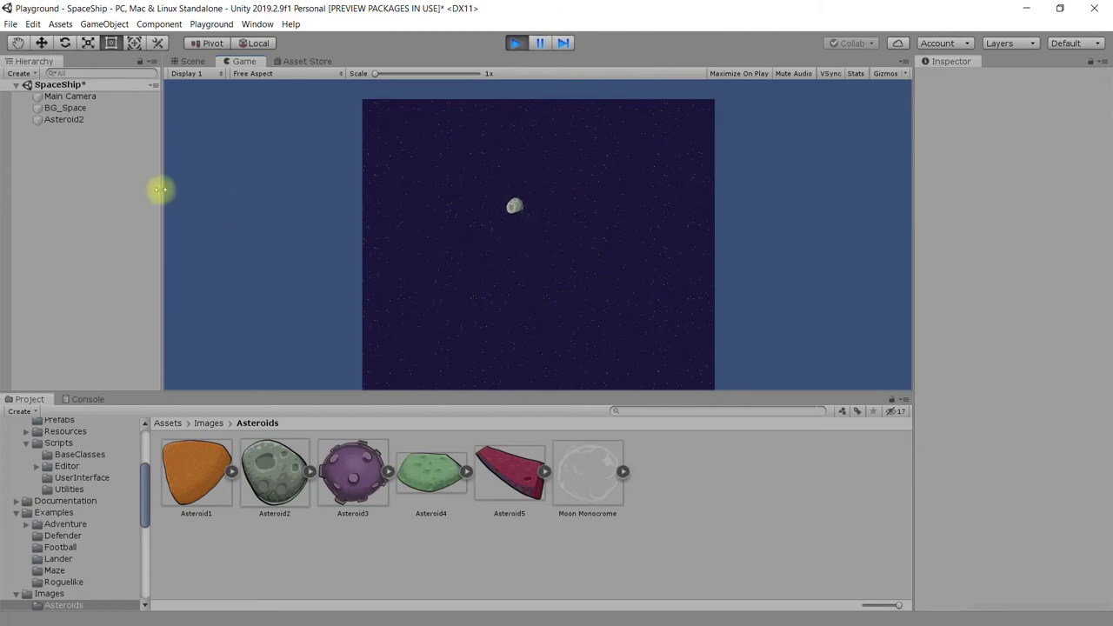
{"action": "left_click", "coordinate": [516, 42]}
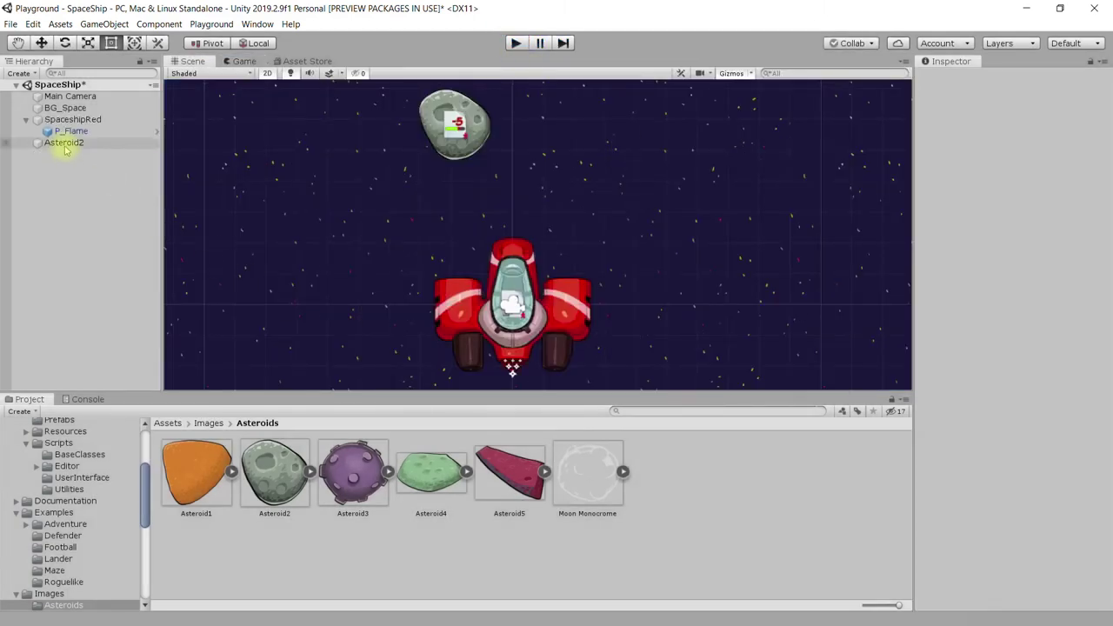
Step: Enable Destroy When Activated on Asteroid2 and play-test flying the ship into it
{"action": "left_click", "coordinate": [61, 143]}
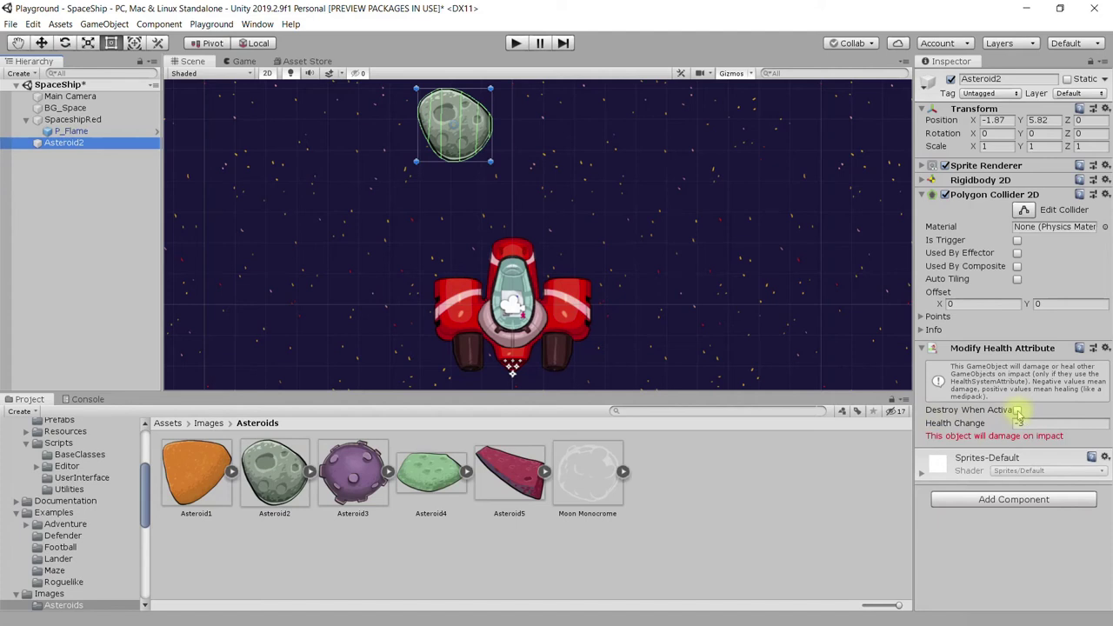
{"action": "left_click_drag", "start_coordinate": [911, 446], "coordinate": [862, 443]}
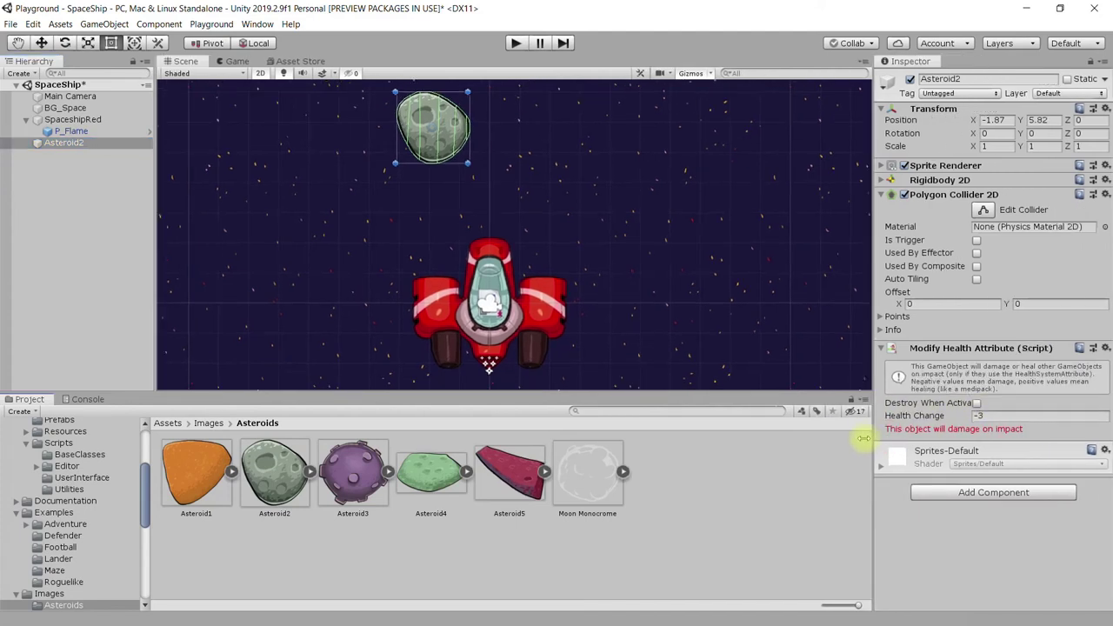
{"action": "left_click", "coordinate": [964, 392]}
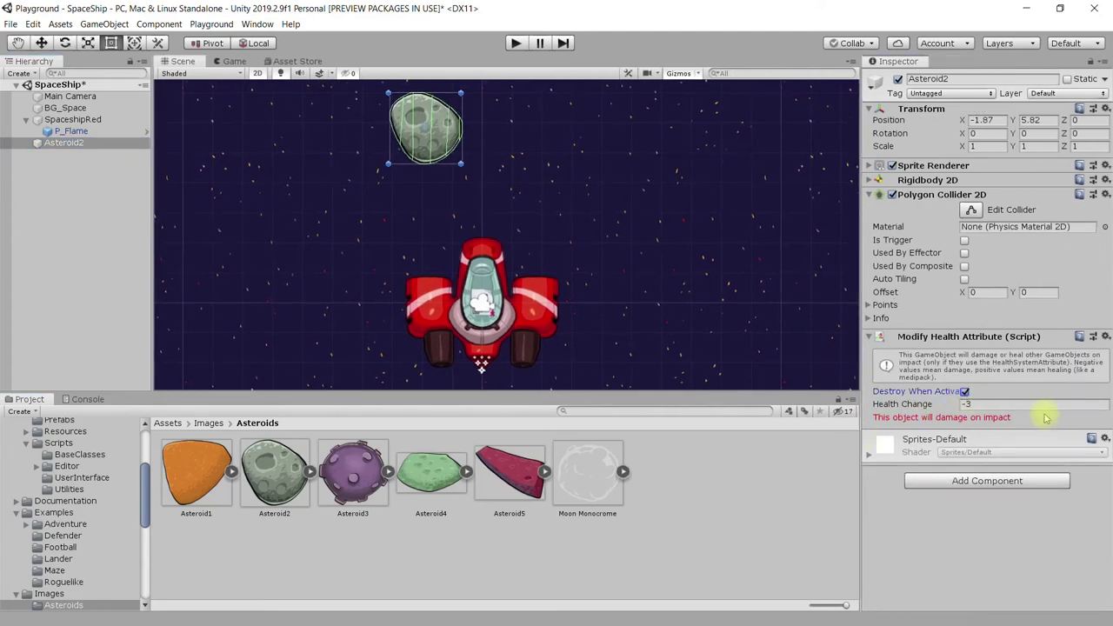
{"action": "left_click", "coordinate": [516, 42]}
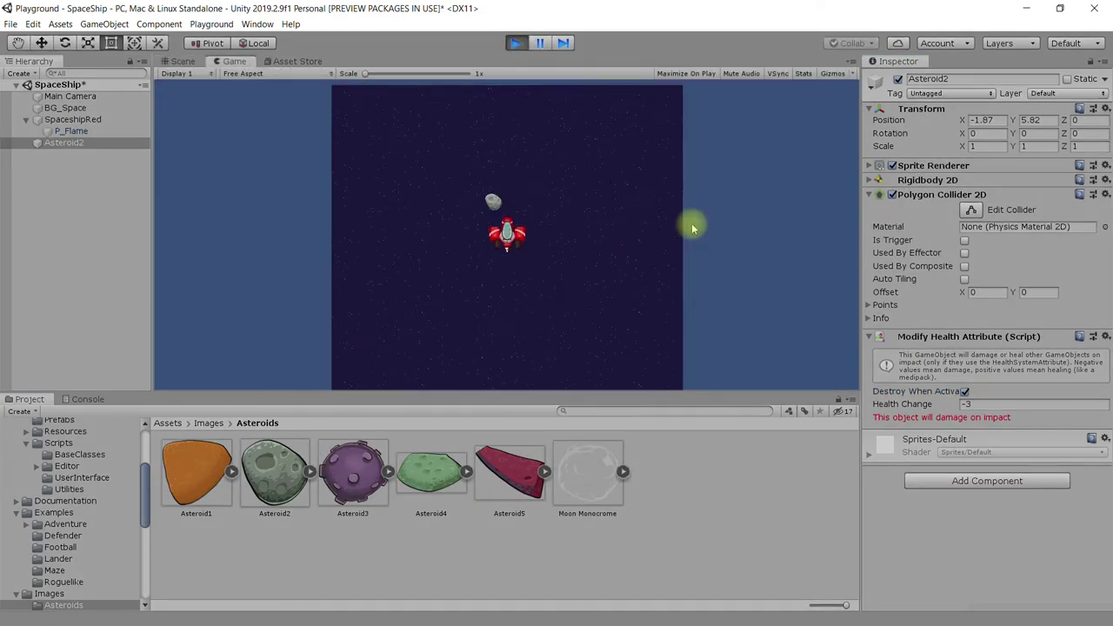
{"action": "key", "text": "Up"}
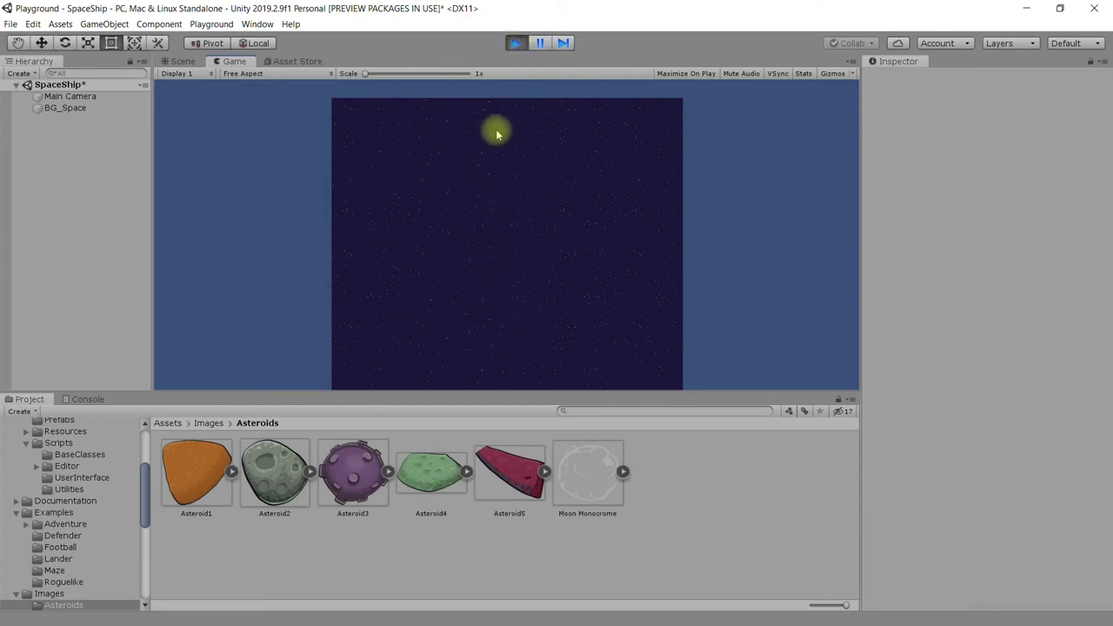
Step: Stop the game, set Asteroid2's Health Change back to -1, and save with Ctrl+S
{"action": "left_click", "coordinate": [515, 45]}
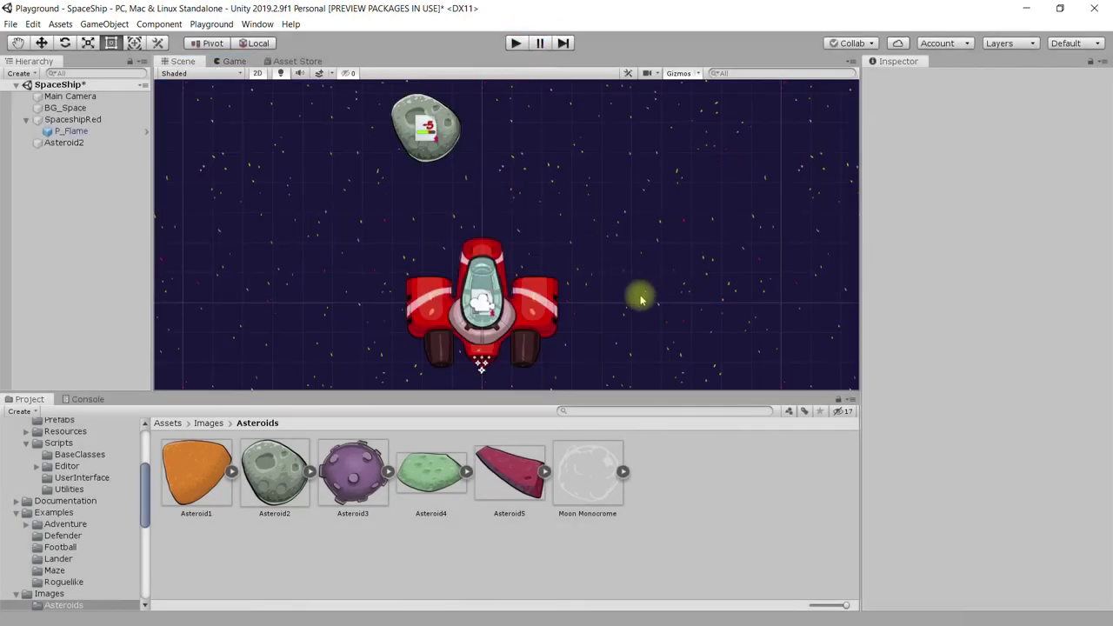
{"action": "left_click", "coordinate": [66, 143]}
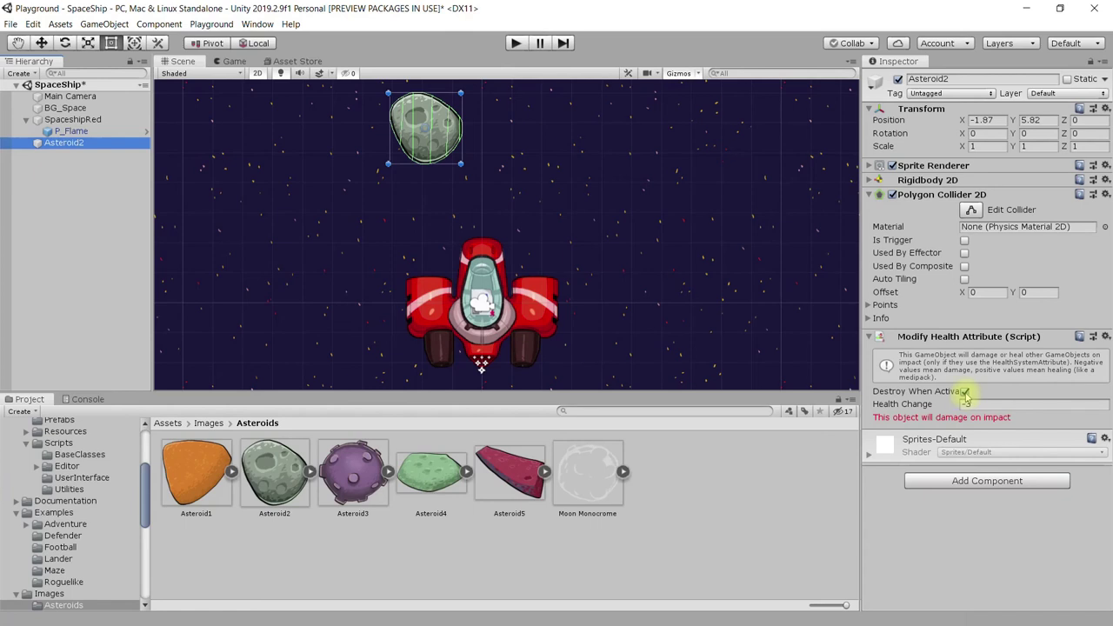
{"action": "left_click", "coordinate": [985, 406]}
{"action": "type", "text": "-1"}
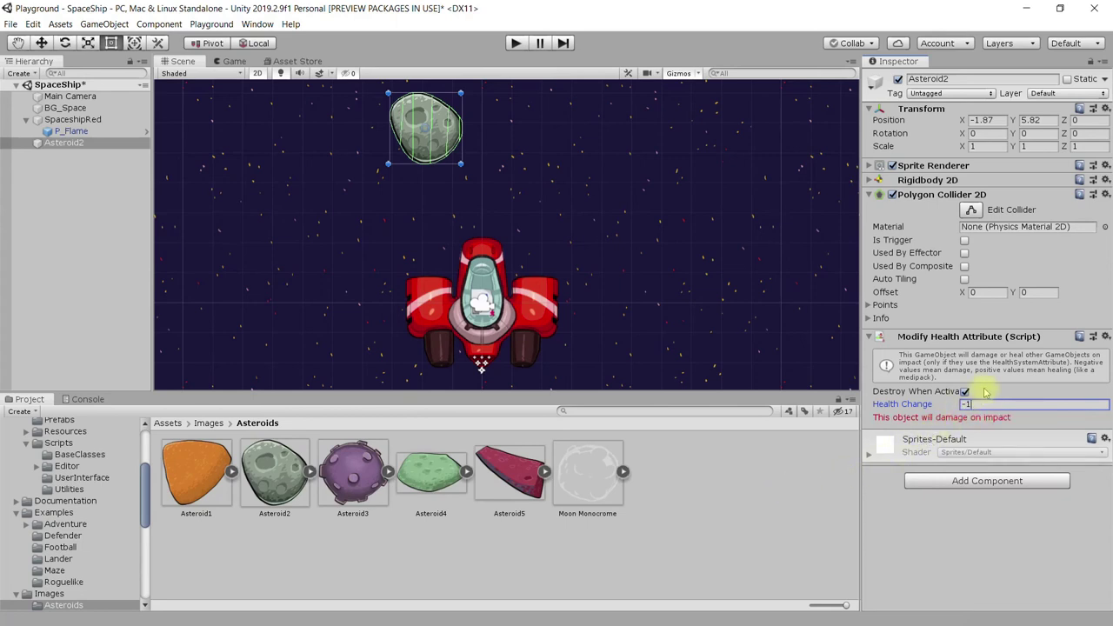
{"action": "left_click", "coordinate": [769, 510]}
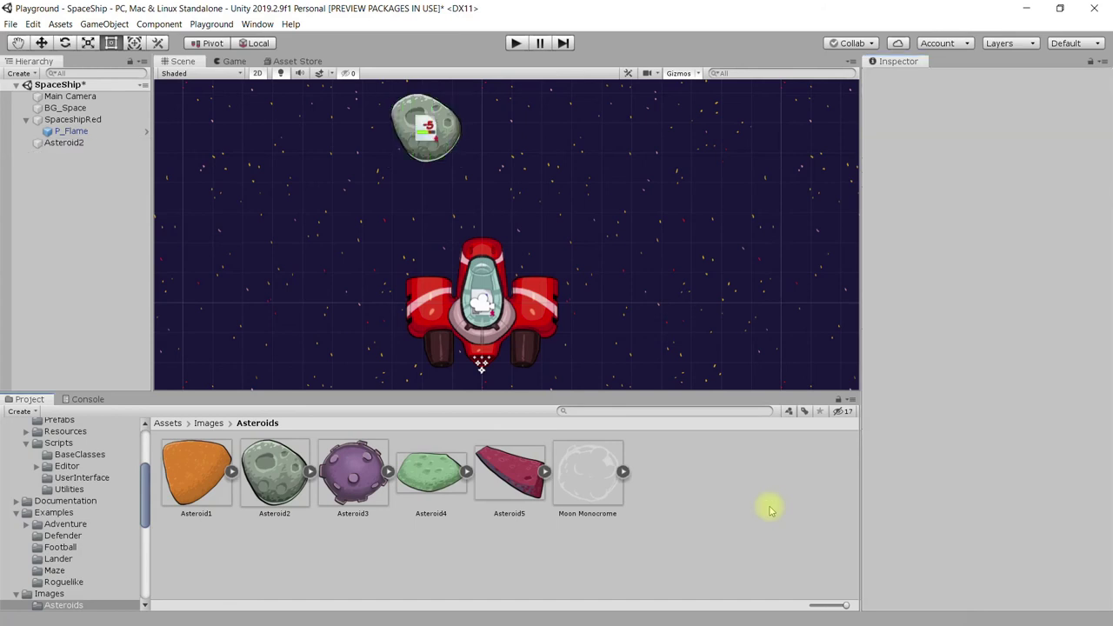
{"action": "left_click", "coordinate": [87, 143]}
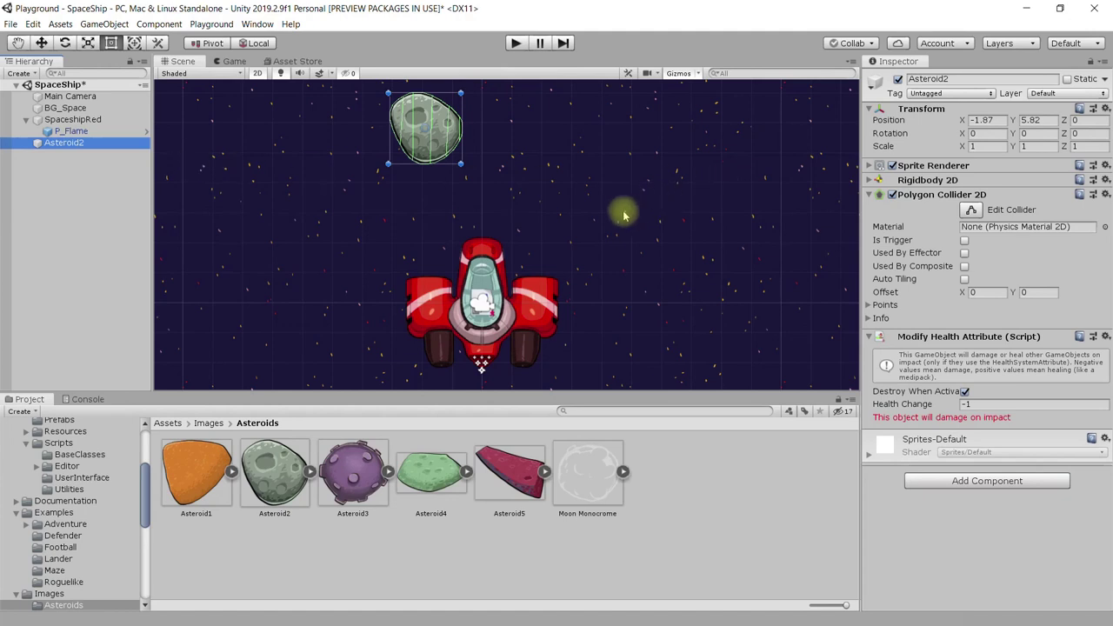
{"action": "key", "text": "ctrl+s"}
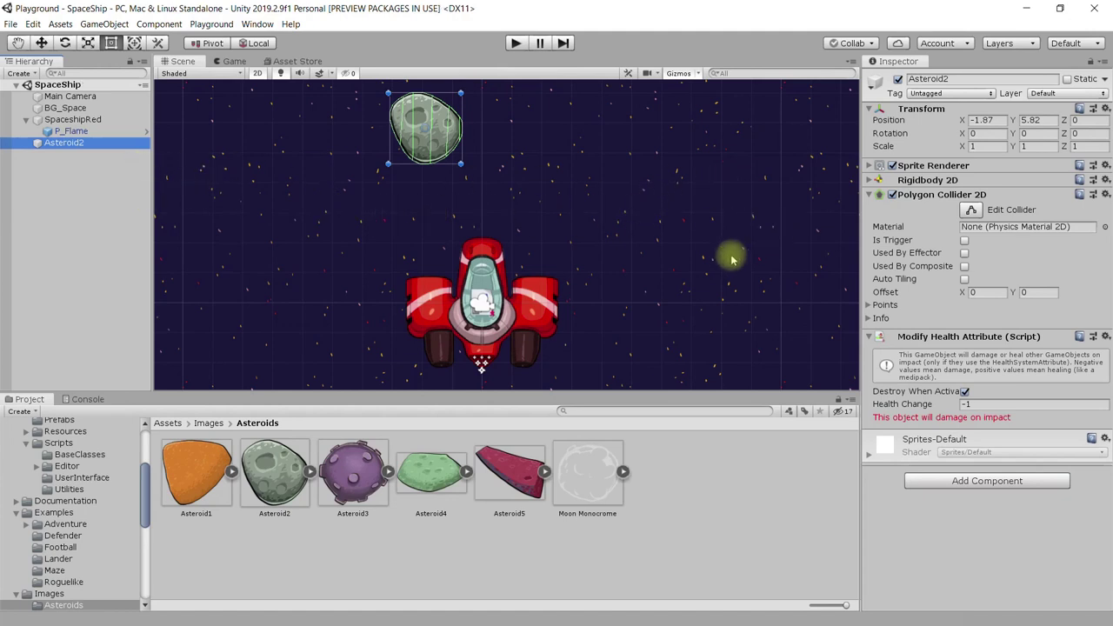